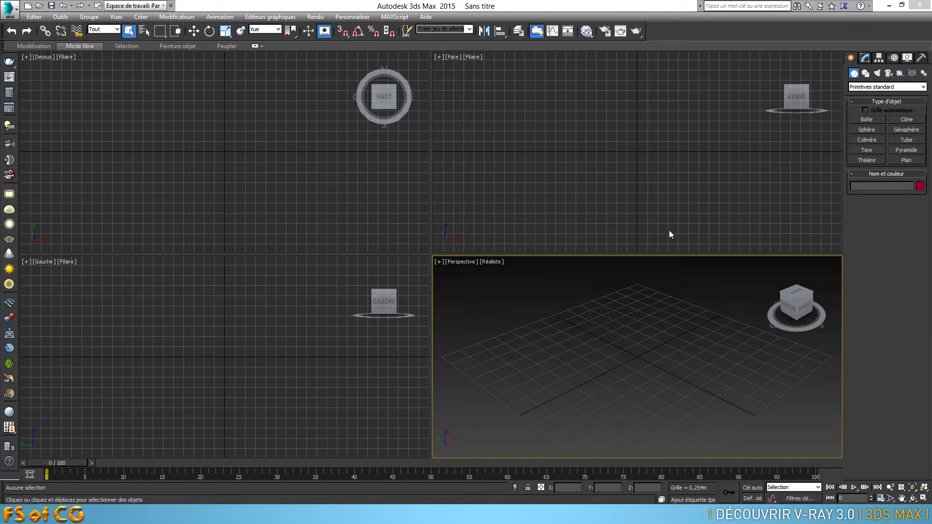
- Open voiture_2012.max from the "66-Découvrir V-Ray 3.0 pour 3ds Max" Fichiers de travail folder, continuing without the missing external file
left_click(9, 7)
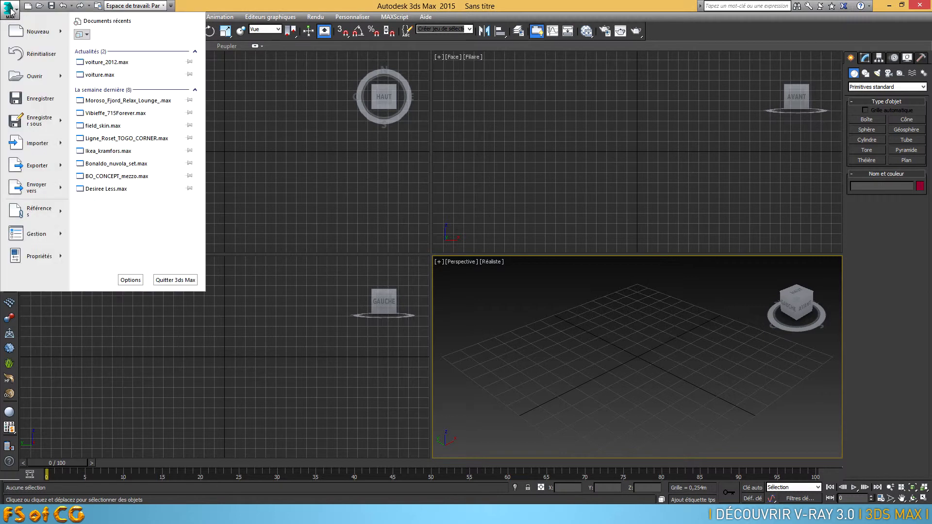
left_click(20, 74)
left_click(305, 57)
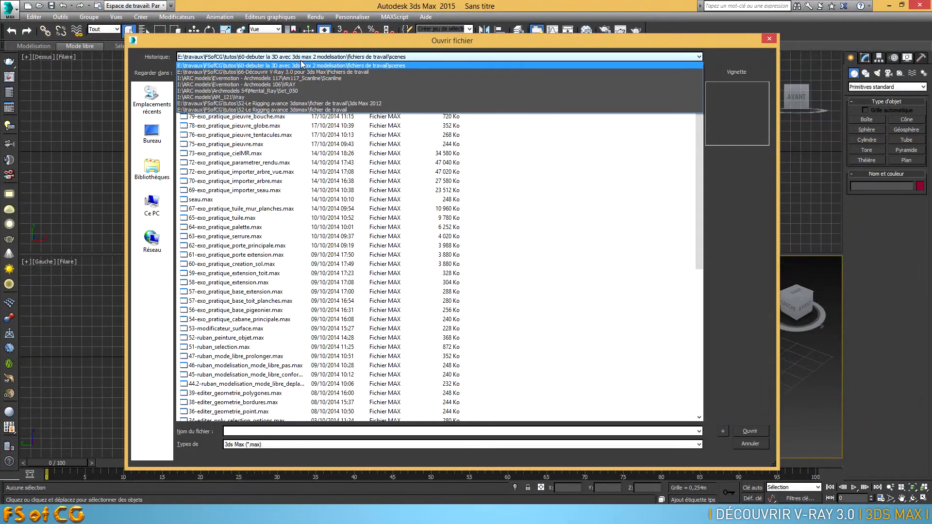
left_click(282, 72)
left_click(212, 98)
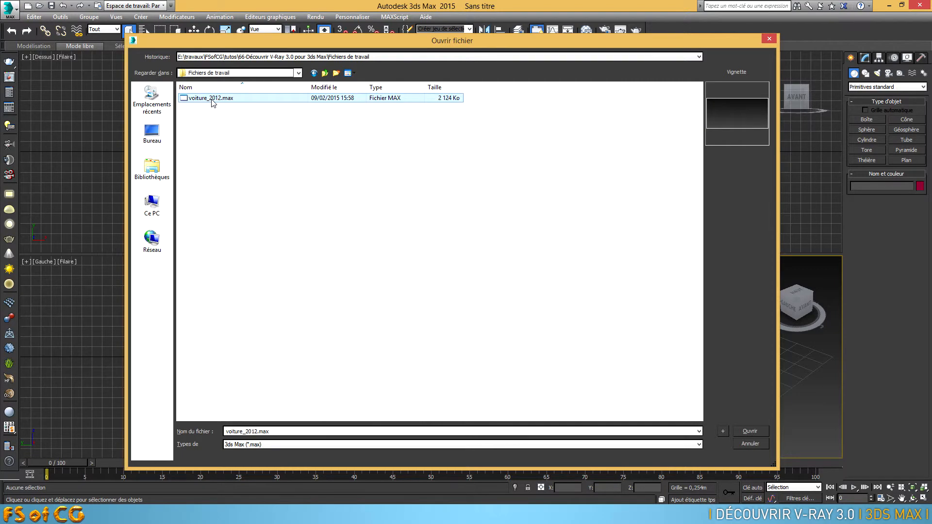
double_click(212, 99)
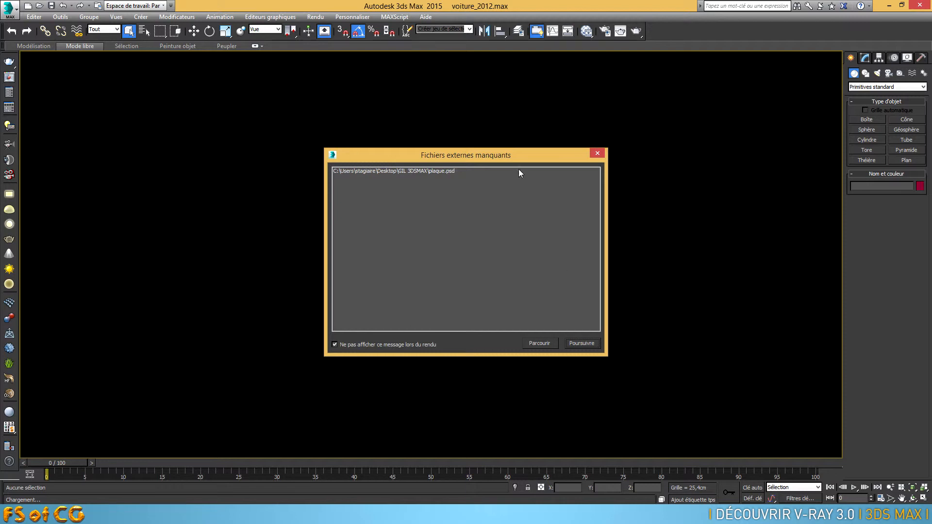
left_click(583, 341)
- Inspect the car model from several angles, render the perspective view as a test, and close the rendered image
middle_click_drag(600, 301, 490, 297)
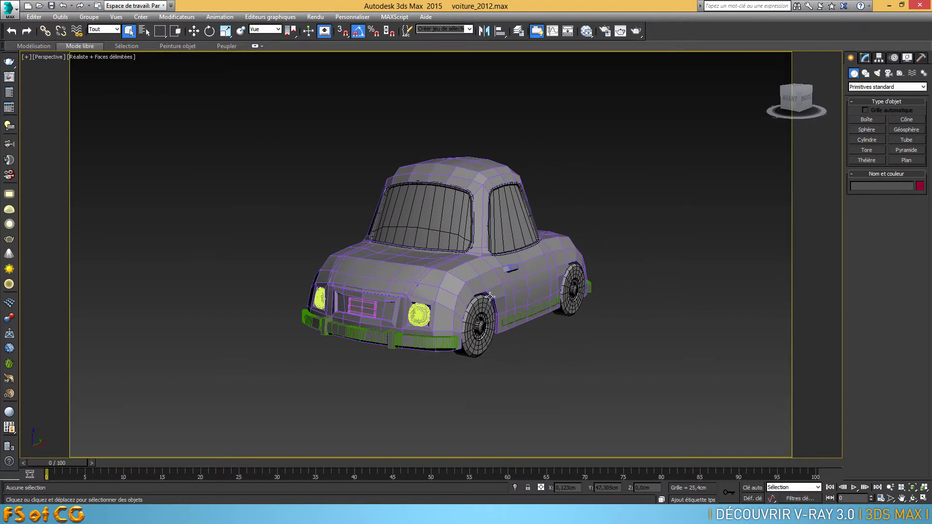
middle_click_drag(560, 304, 399, 309, "alt")
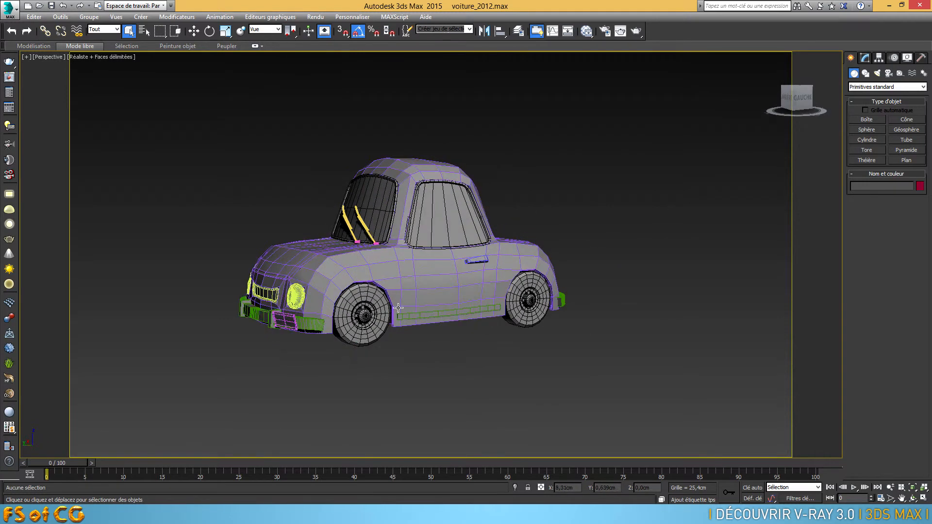
scroll(399, 314, "up", 3)
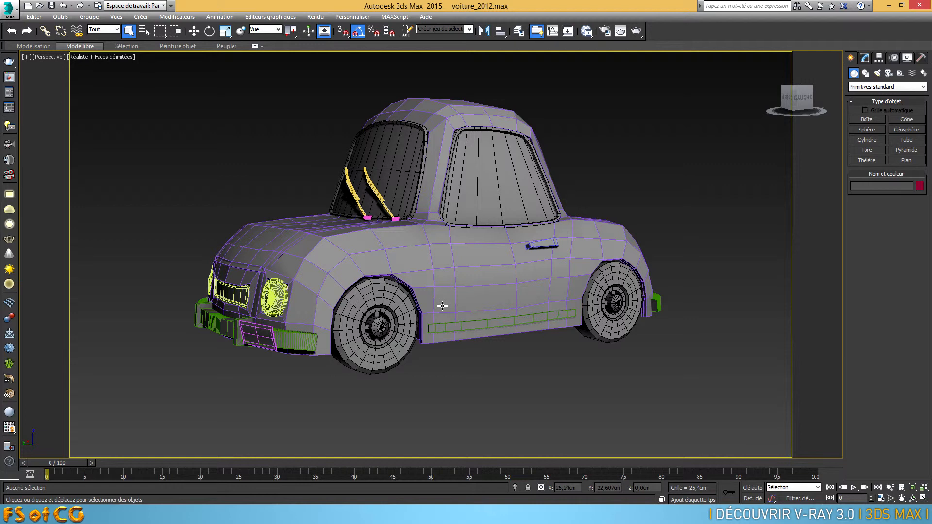
middle_click_drag(398, 289, 403, 322, "alt")
scroll(418, 299, "down", 2)
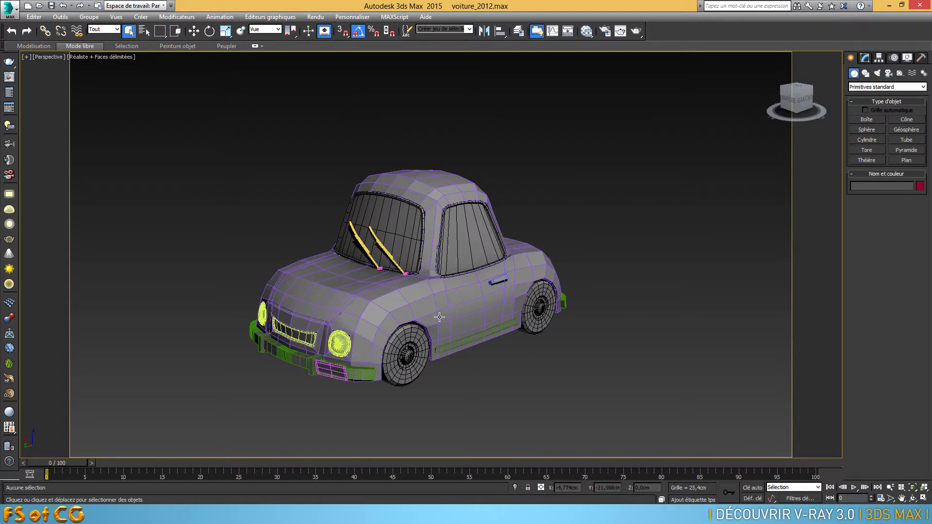
left_click(636, 30)
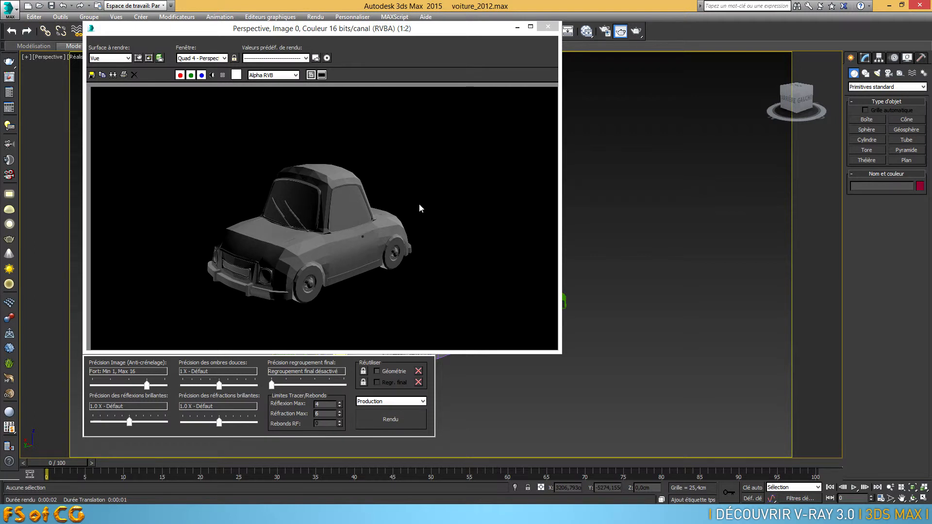
left_click(548, 27)
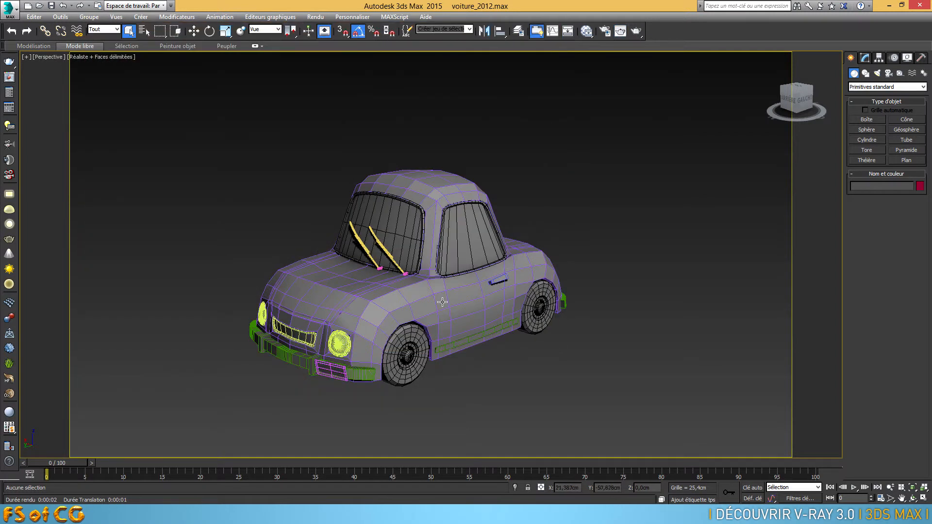
- Select all the car's objects except the window glass and apply the Lissage rapide modifier to them
left_click_drag(188, 99, 682, 405)
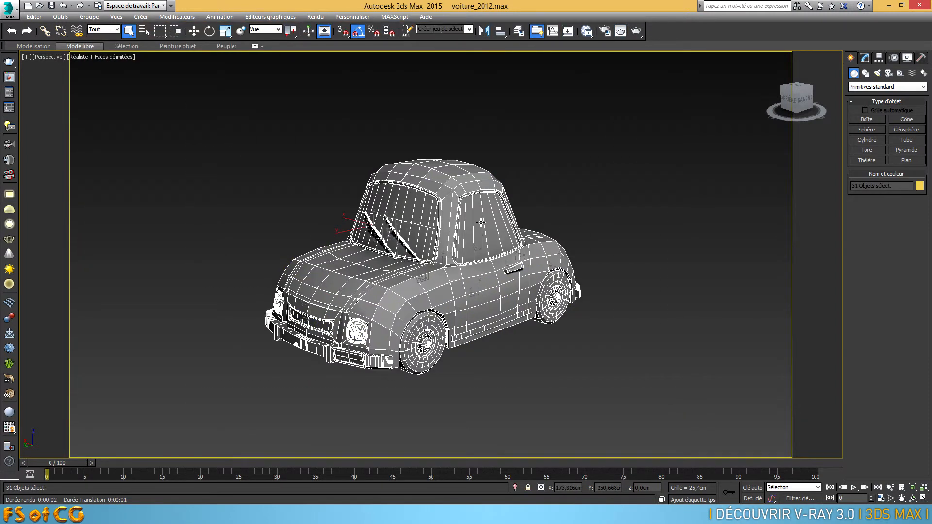
left_click(405, 210, "alt")
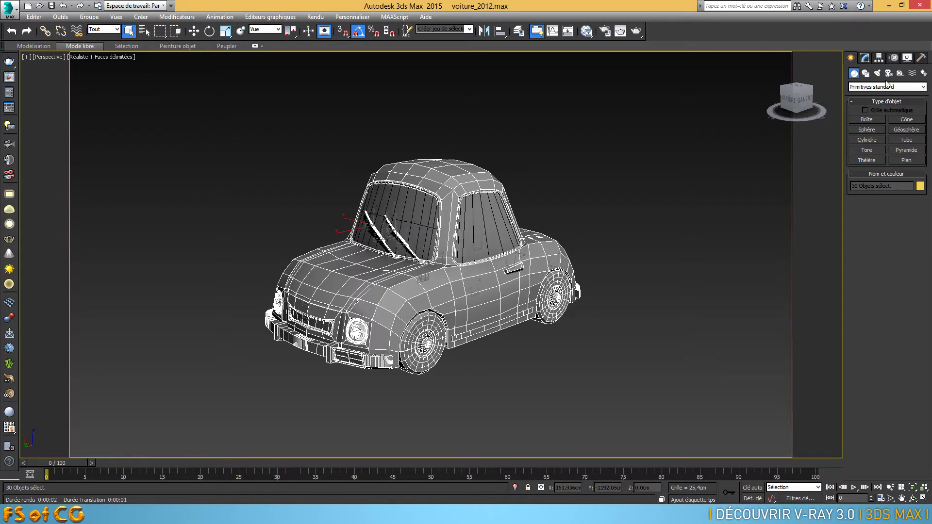
left_click(865, 58)
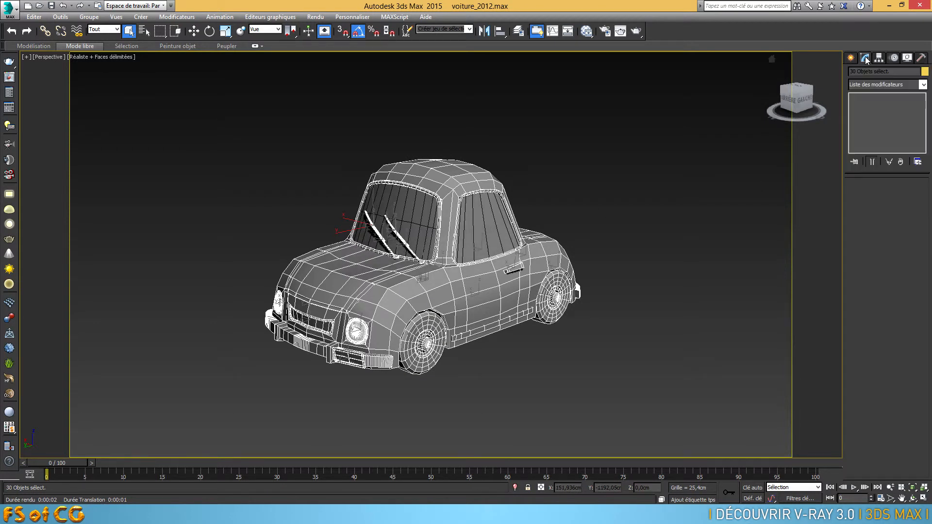
left_click(922, 84)
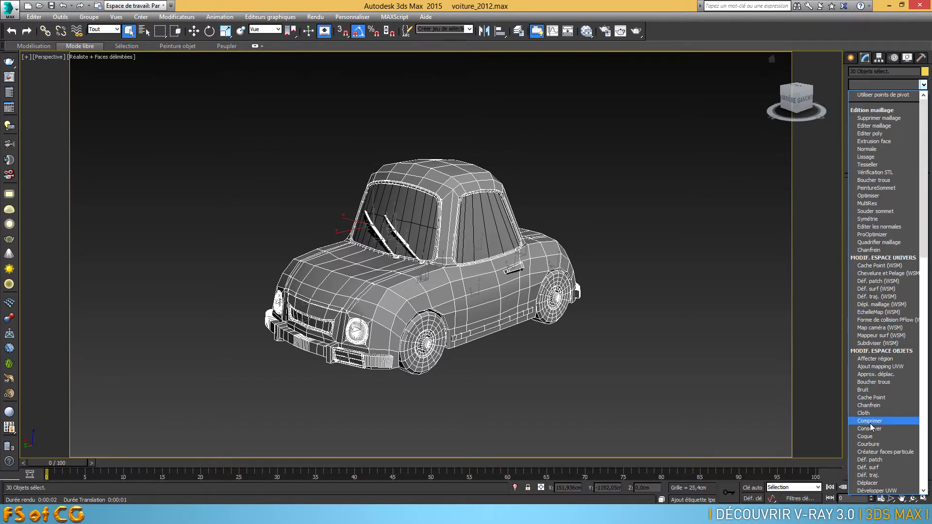
key("l")
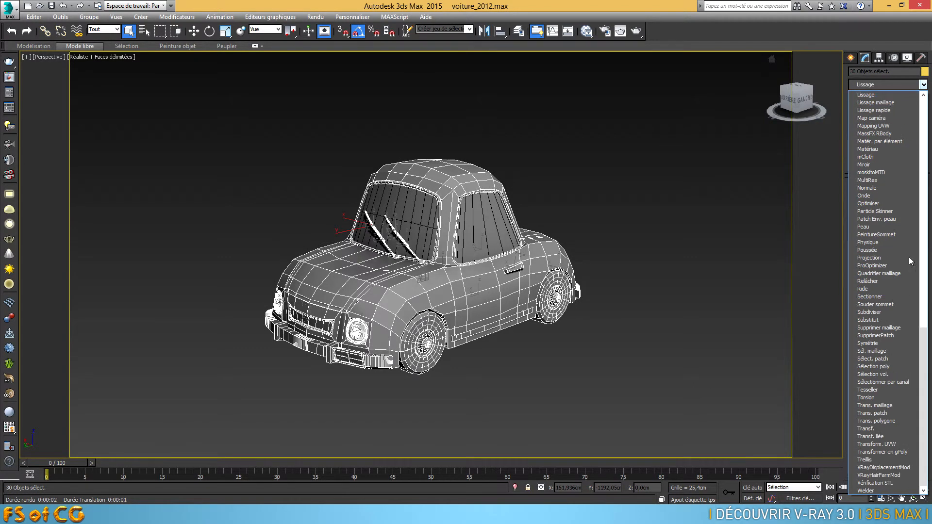
left_click(891, 110)
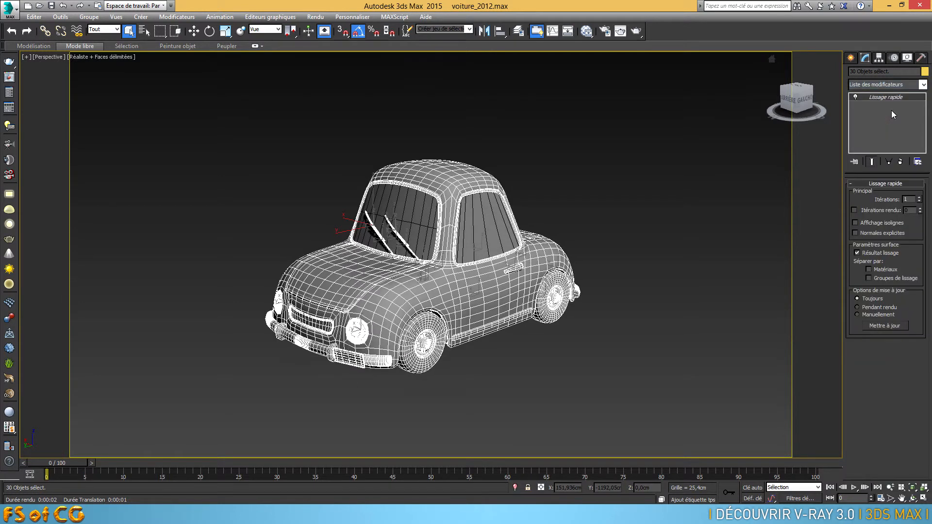
- Set the Lissage rapide modifier's Itérations to 0 and enable Itérations rendu with a value of 2
scroll(450, 283, "up", 3)
middle_click_drag(480, 306, 543, 298, "alt")
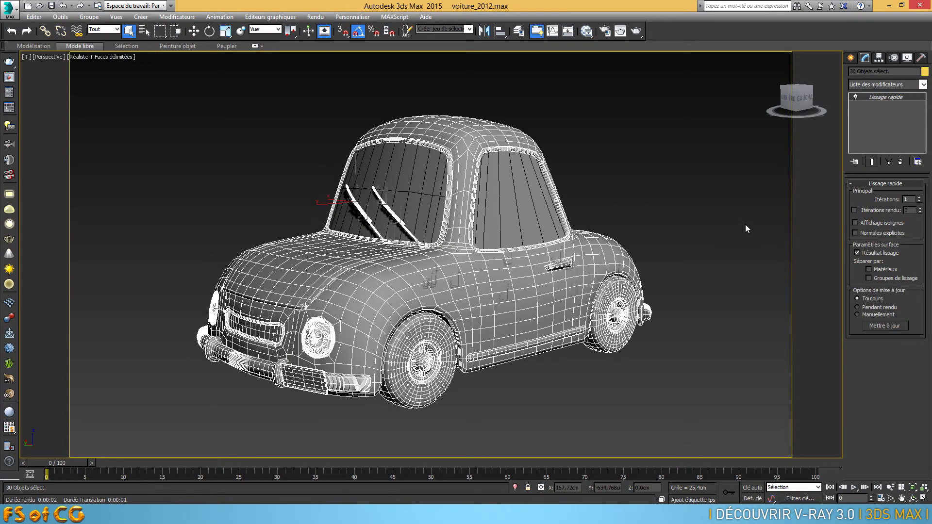
left_click(920, 202)
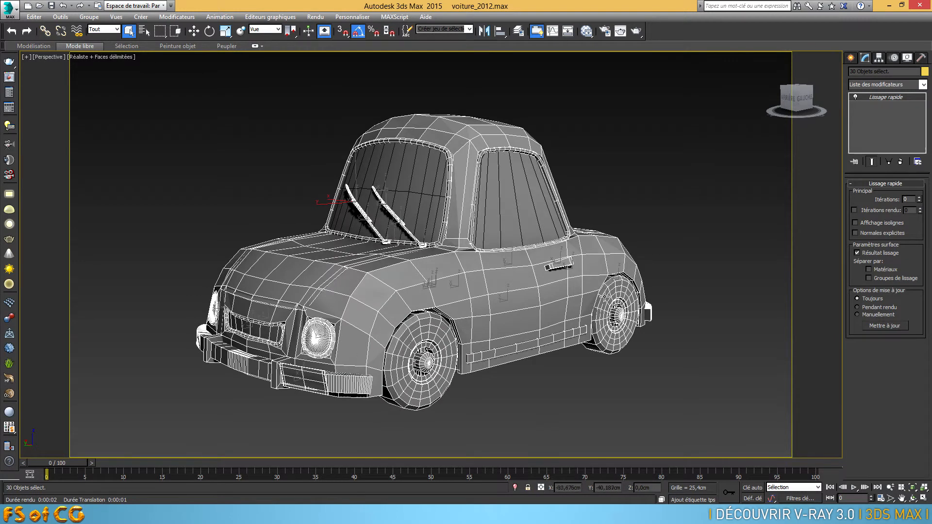
left_click(855, 210)
left_click(919, 208)
left_click(919, 209)
- Review the previous rendered image of the car and close it
middle_click_drag(494, 310, 501, 303)
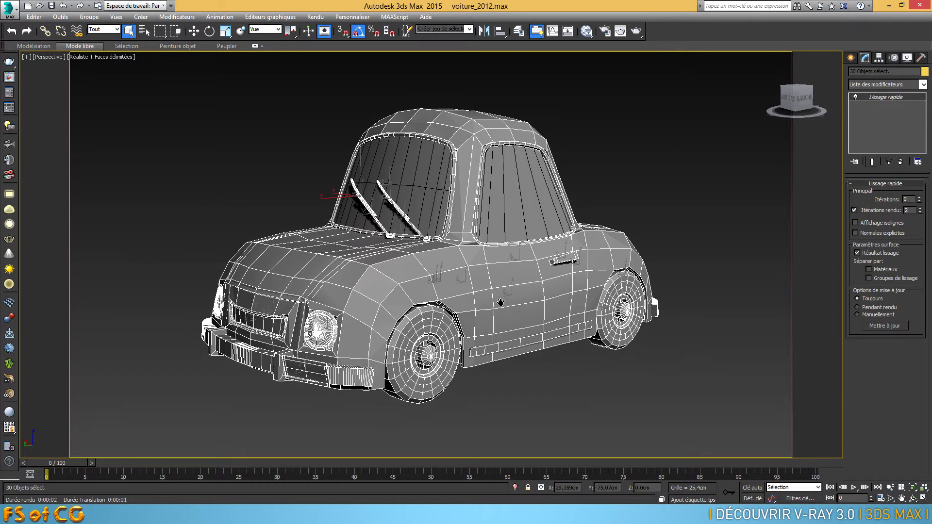
left_click(620, 31)
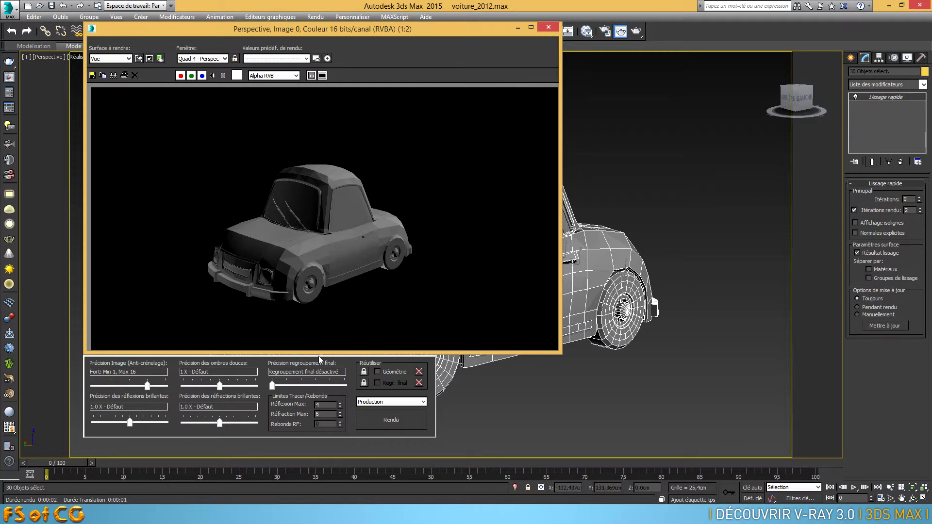
left_click(548, 27)
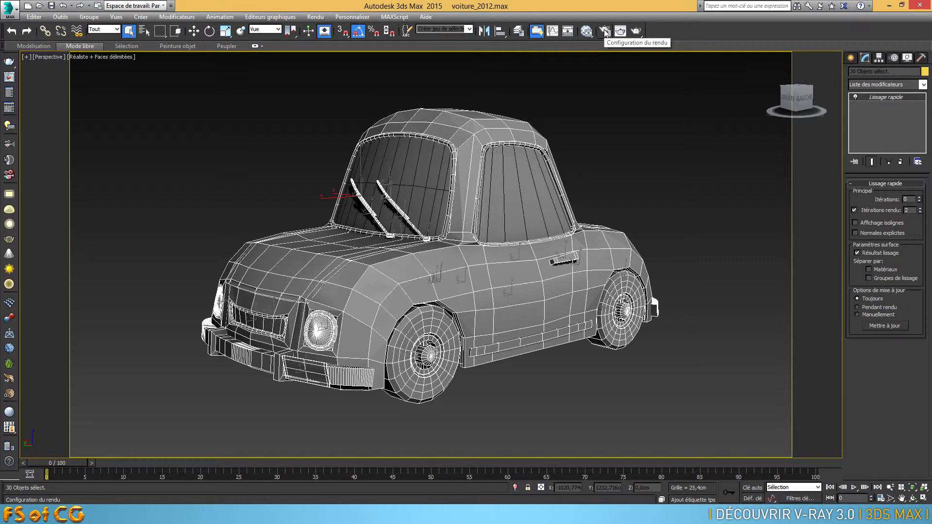
- Assign V-Ray Adv 3.10.03 as the production renderer in the render configuration
left_click(605, 32)
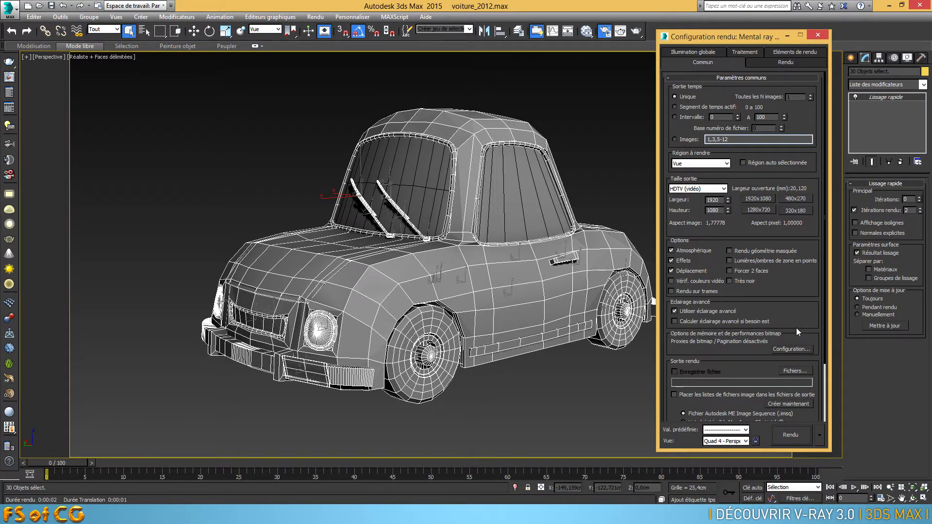
scroll(796, 311, "down", 3)
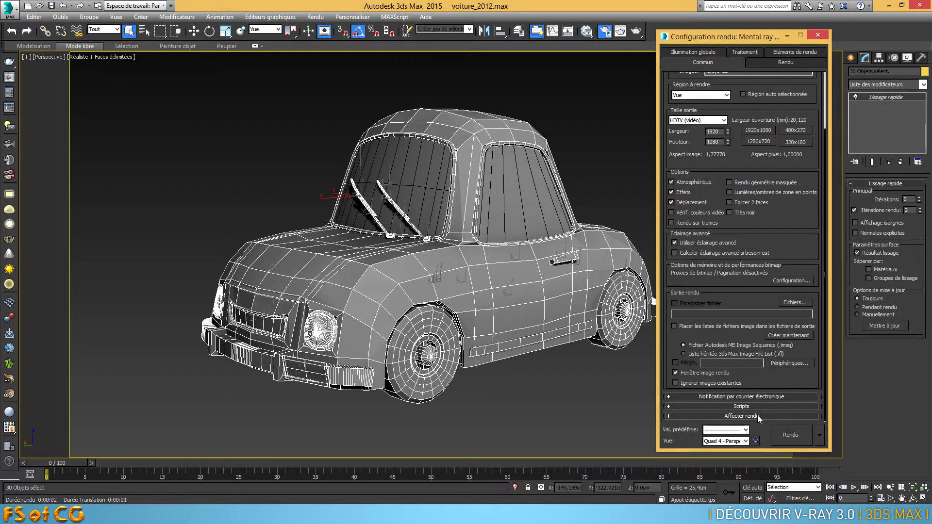
left_click(757, 416)
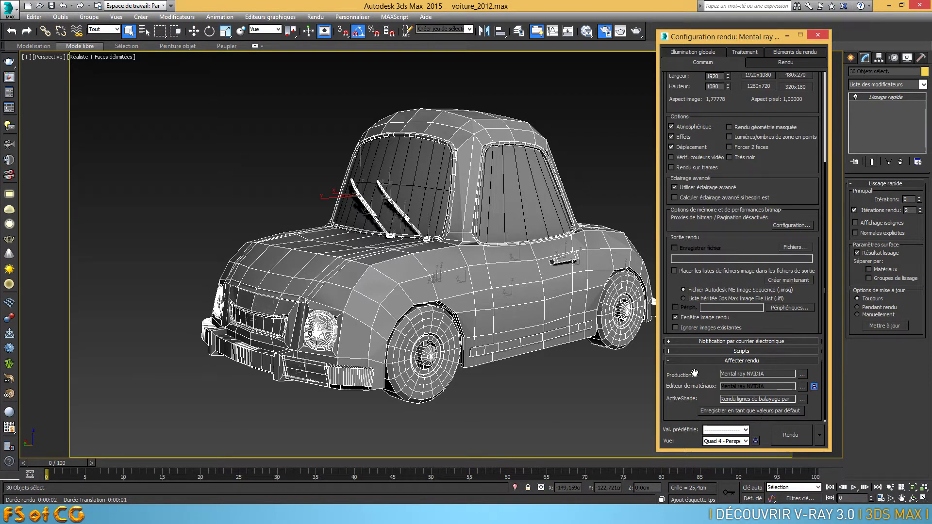
left_click(802, 376)
left_click(703, 213)
double_click(702, 214)
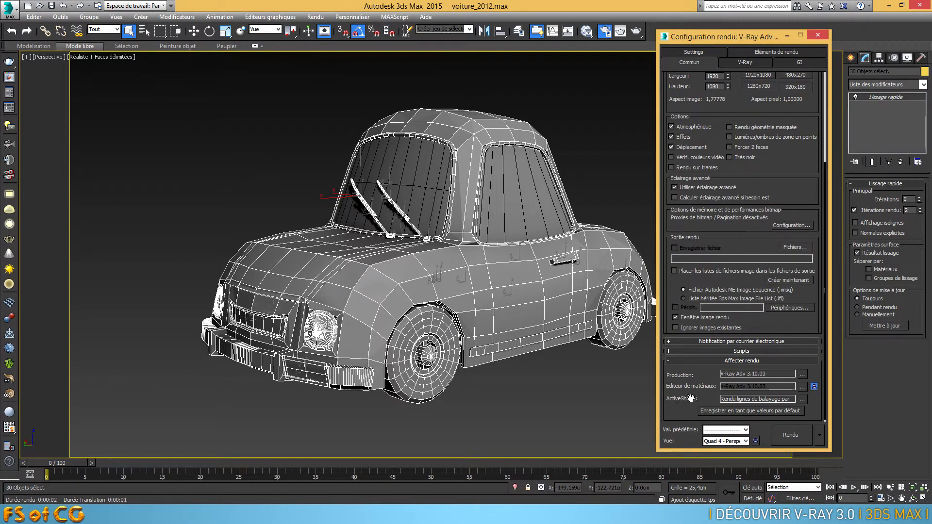
- Assign V-Ray RT 3.10.03 as the ActiveShade renderer and save the renderer assignments as defaults
left_click(803, 398)
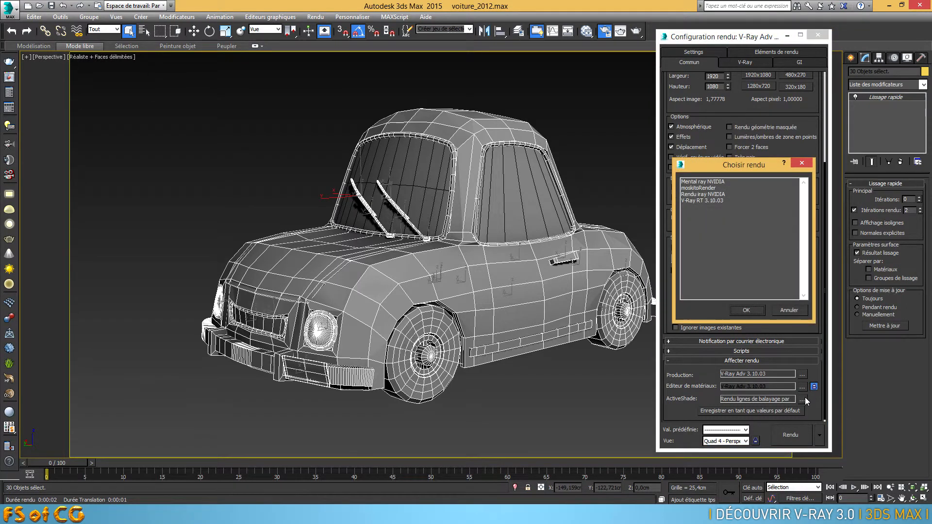
left_click(706, 201)
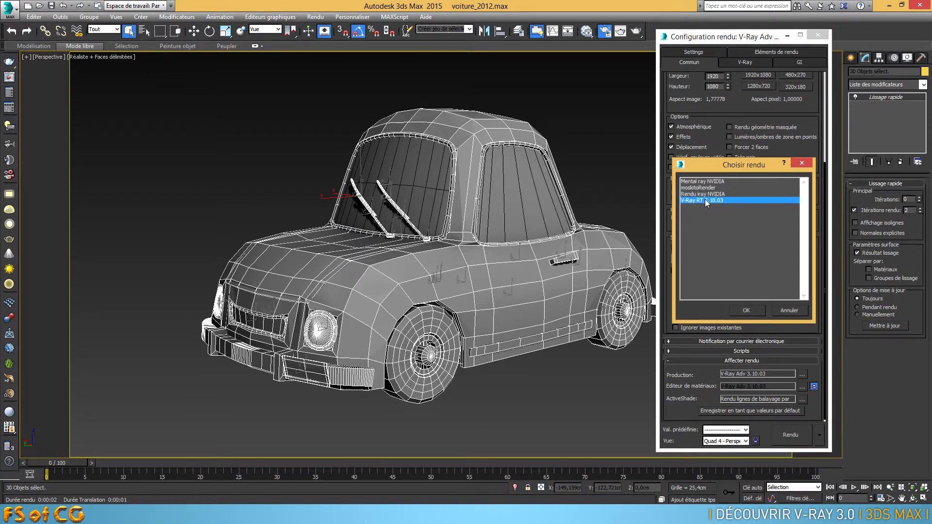
double_click(705, 201)
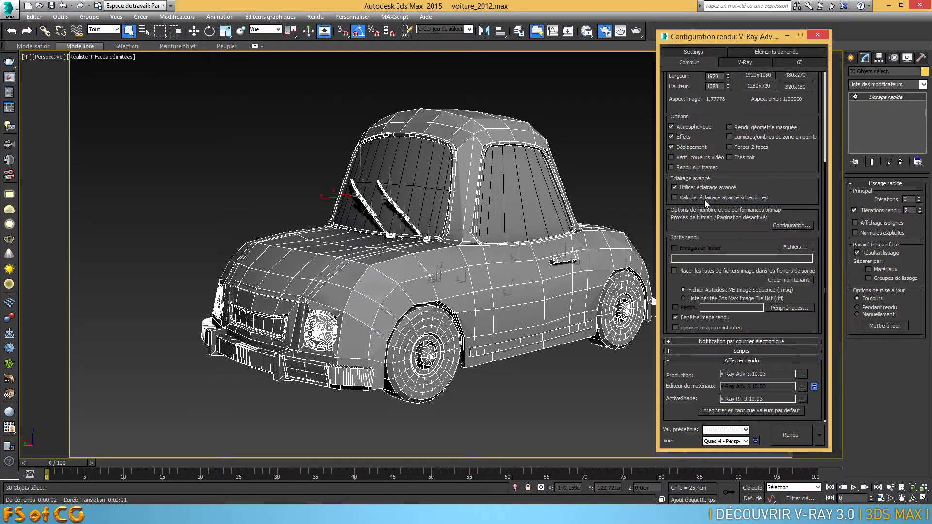
left_click(739, 411)
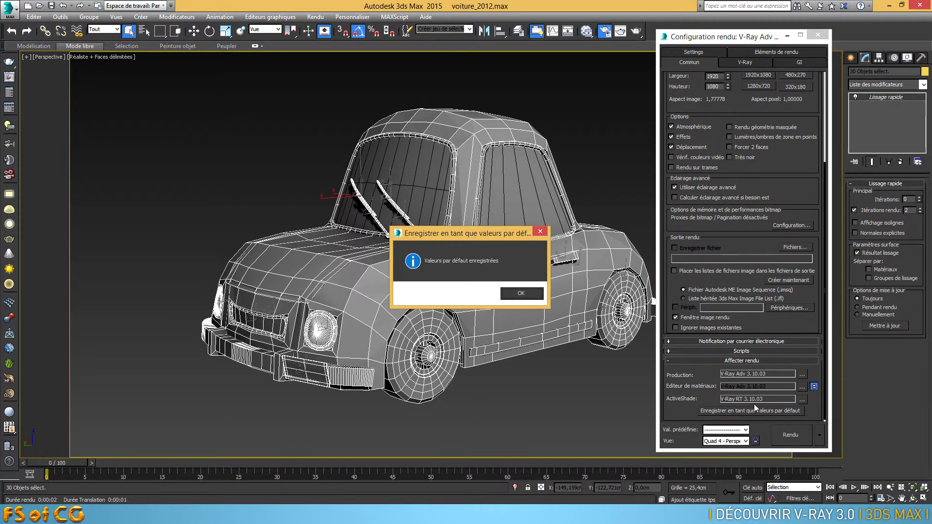
left_click(523, 294)
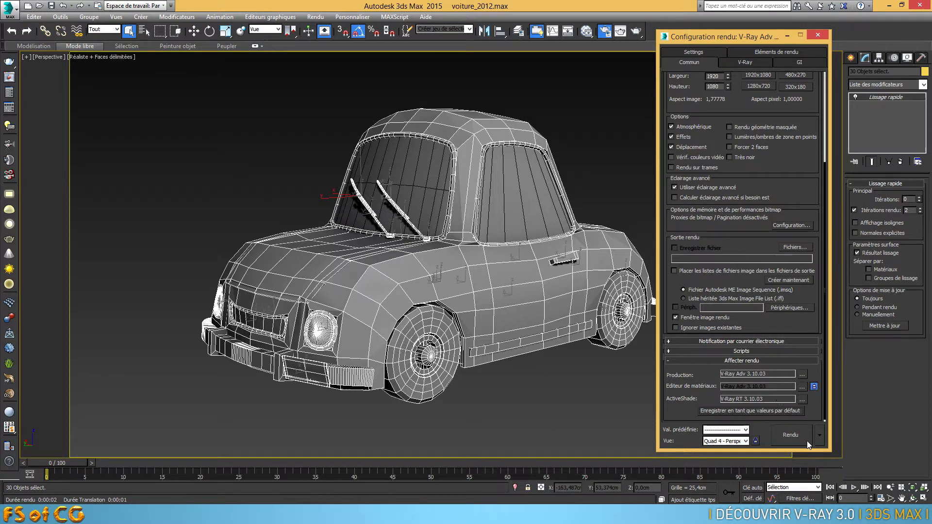
- Render the car with V-Ray to check the smoothing, cancel the render before completion, and close the frame buffer
left_click(785, 437)
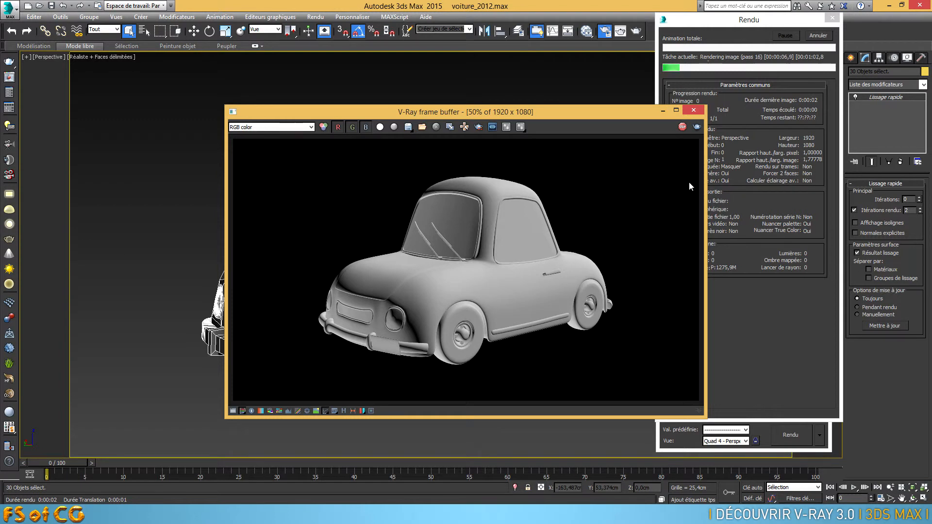
left_click_drag(642, 113, 568, 77)
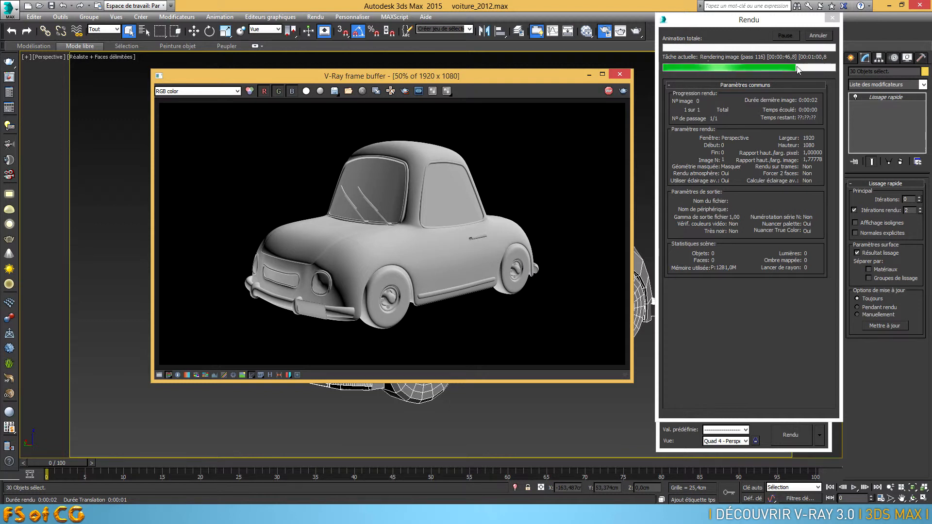
left_click(819, 37)
left_click(619, 75)
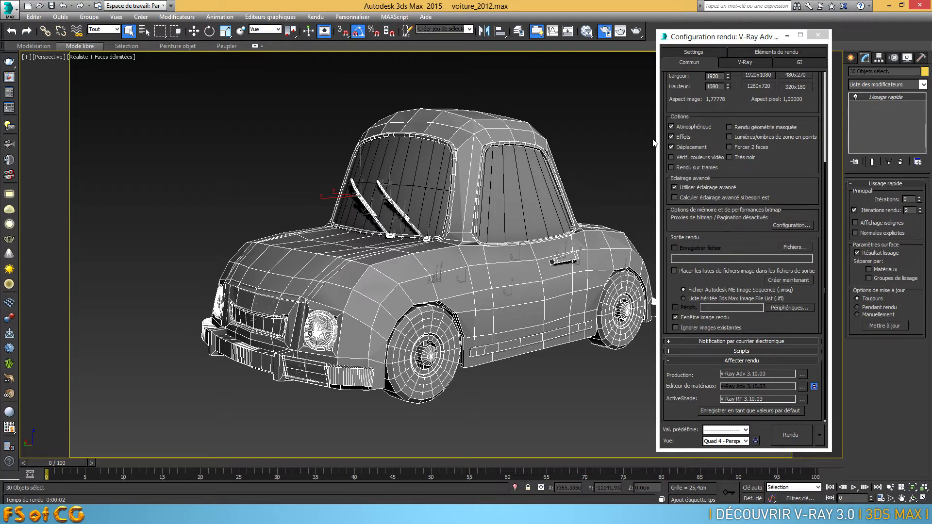
- Disable V-Ray's built-in frame buffer, test-render the car in the standard render window, cancel the render and close the window
left_click(748, 66)
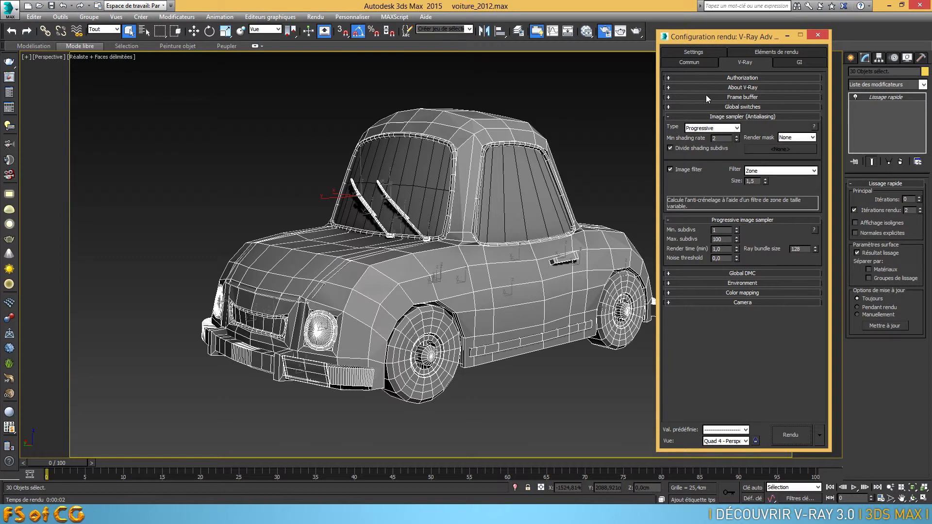
left_click(756, 97)
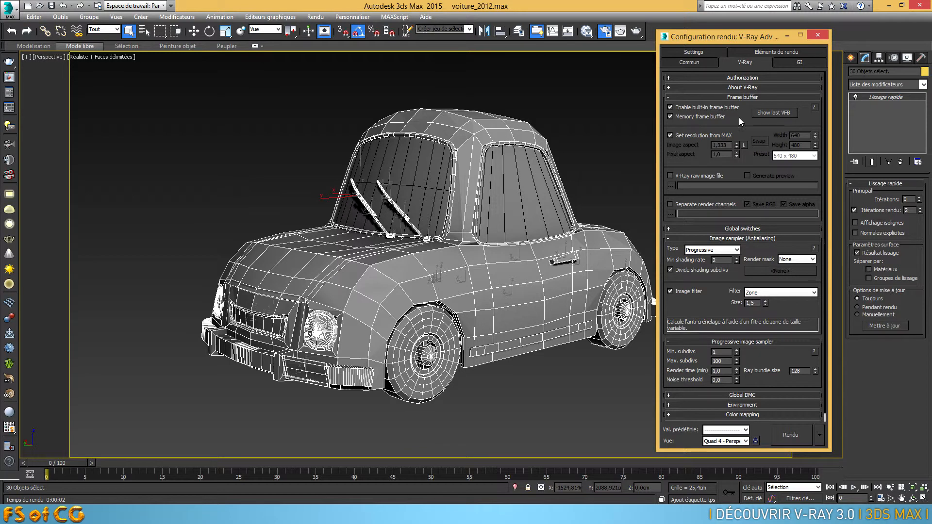
left_click(669, 107)
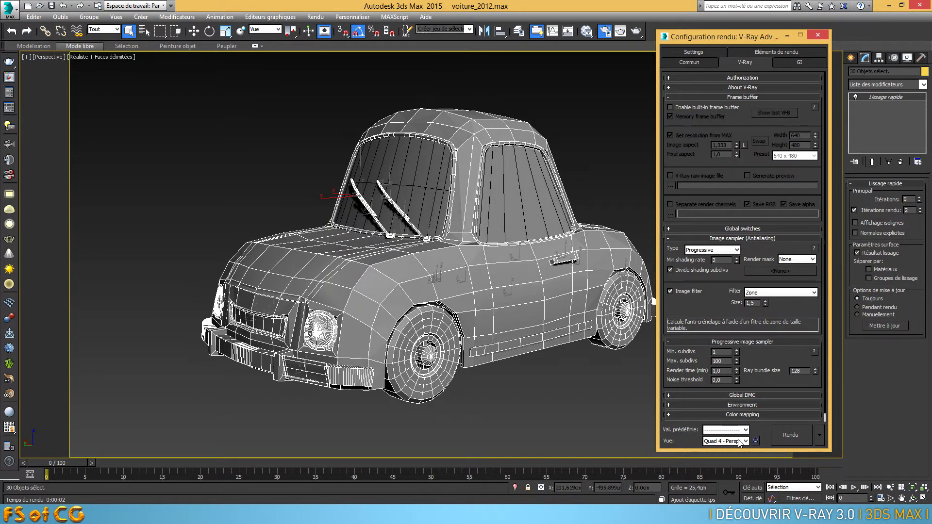
left_click(791, 435)
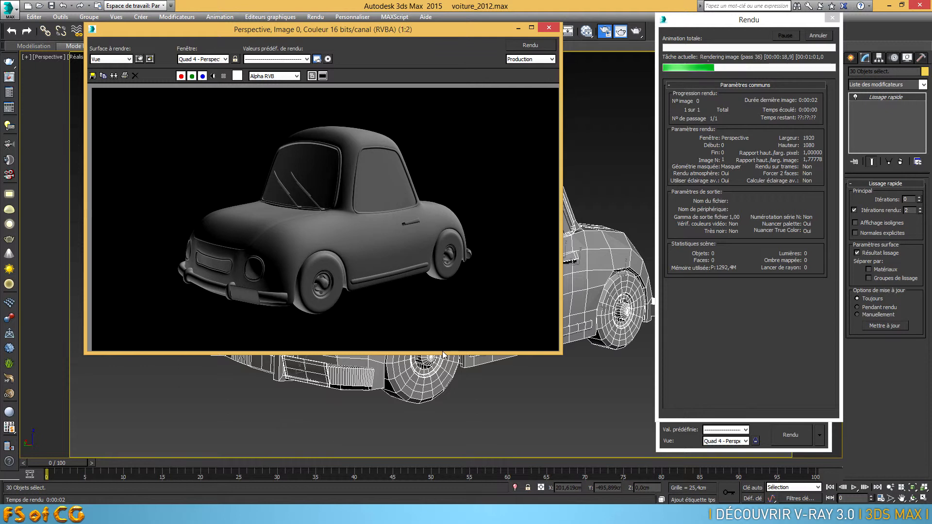
left_click(823, 35)
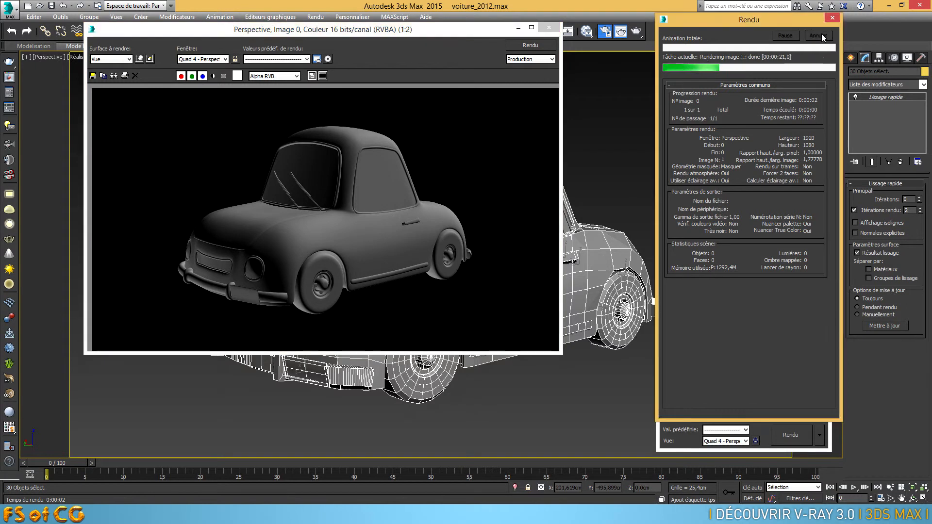
left_click(548, 28)
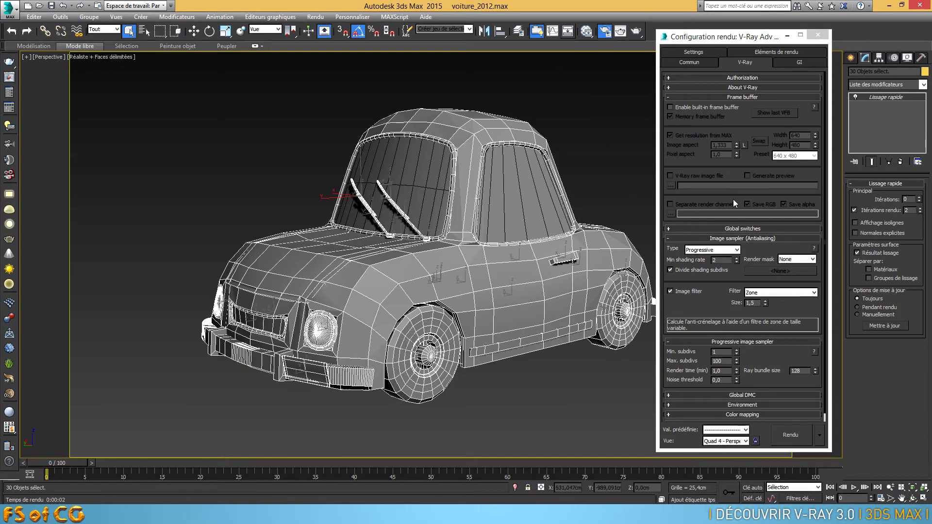
- Re-enable V-Ray's built-in frame buffer, render the car in it, and cancel the render once the car shows clearly
left_click(690, 109)
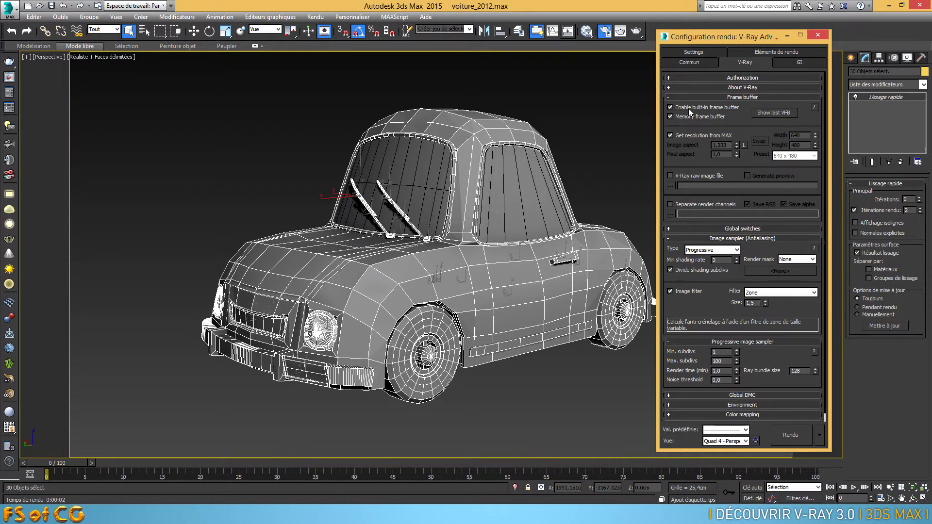
left_click(790, 434)
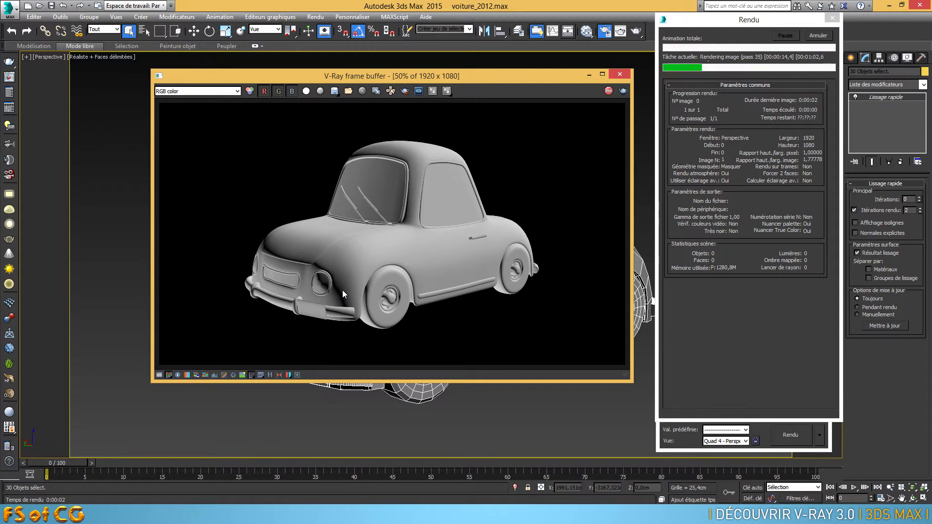
left_click(820, 37)
- Repeat the last render directly from the V-Ray frame buffer and stop it there
left_click_drag(543, 75, 556, 79)
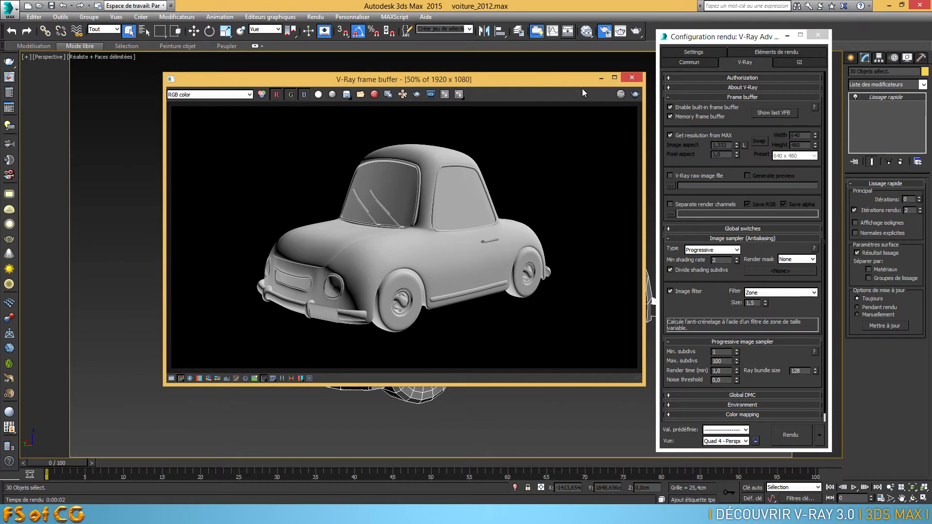
left_click(635, 96)
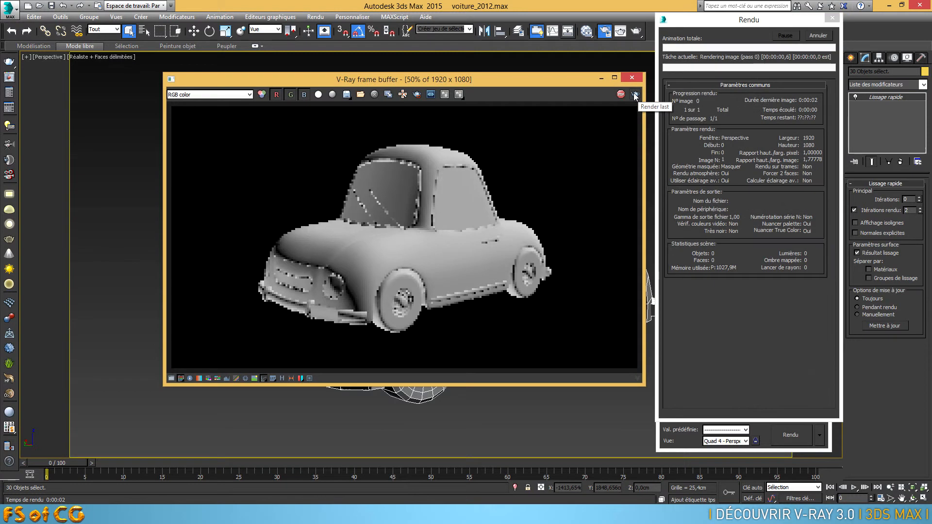
left_click(620, 94)
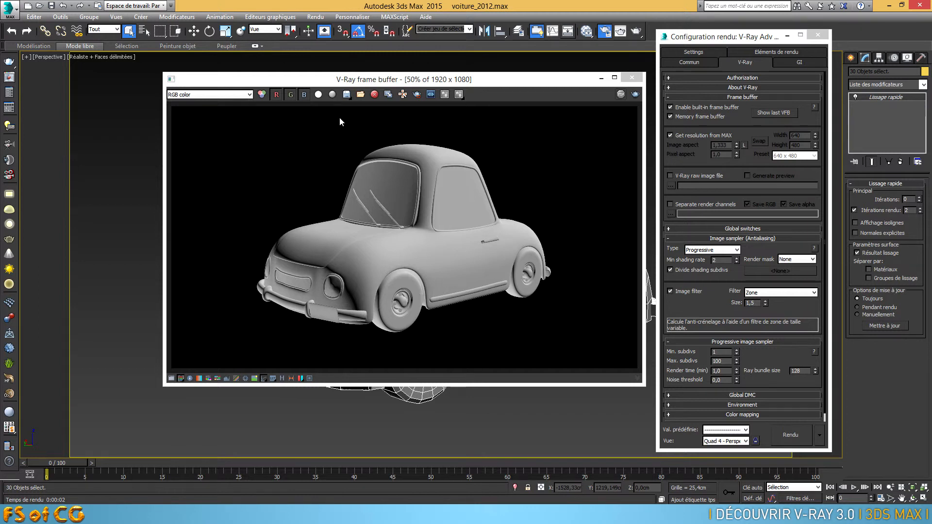
- Compare the rendered car with sRGB color display off and on, leaving sRGB display enabled
left_click(265, 378)
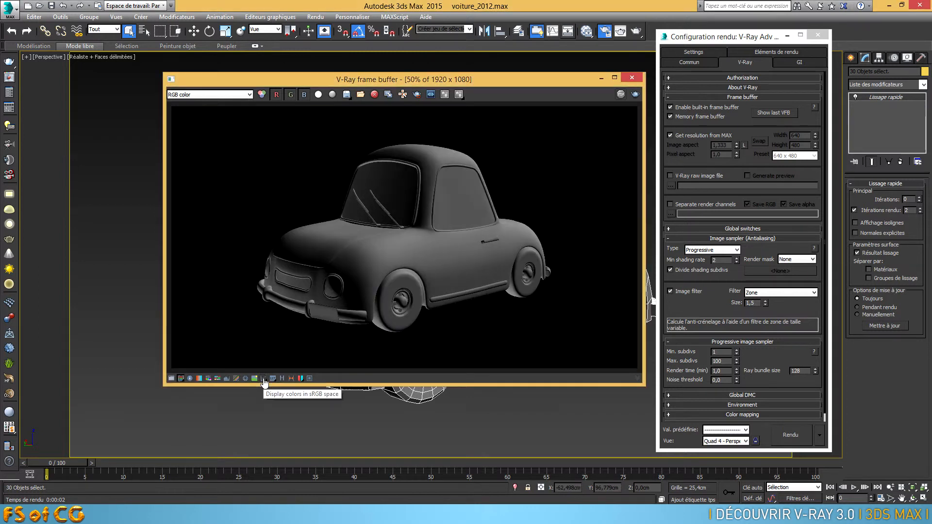
left_click(264, 379)
left_click(264, 379)
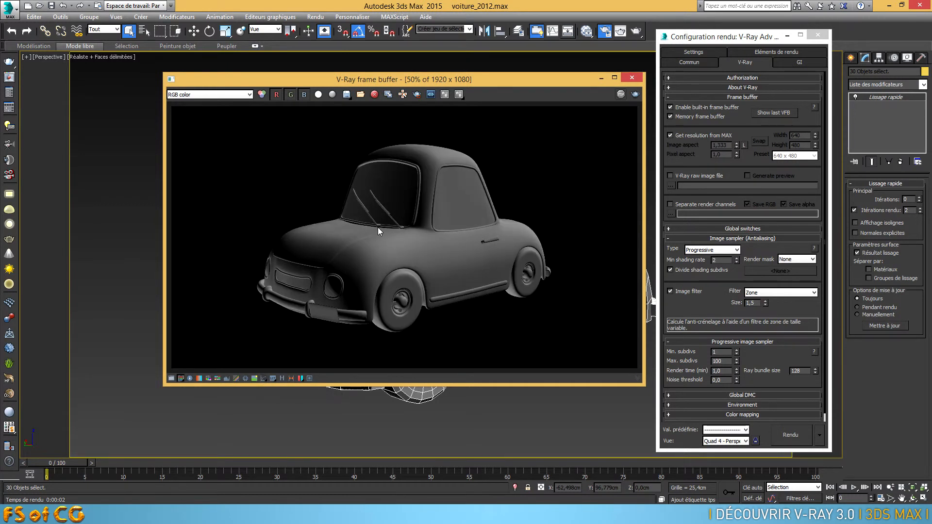
left_click(263, 379)
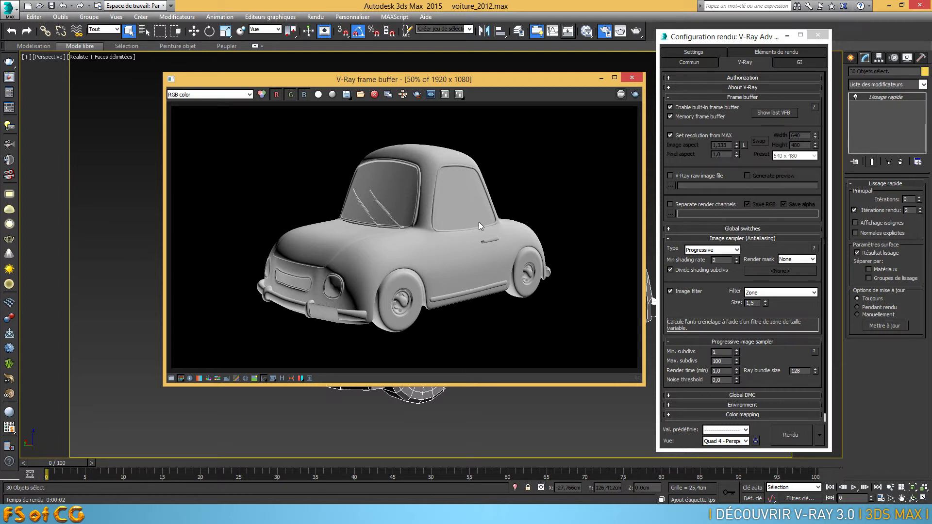
left_click(264, 380)
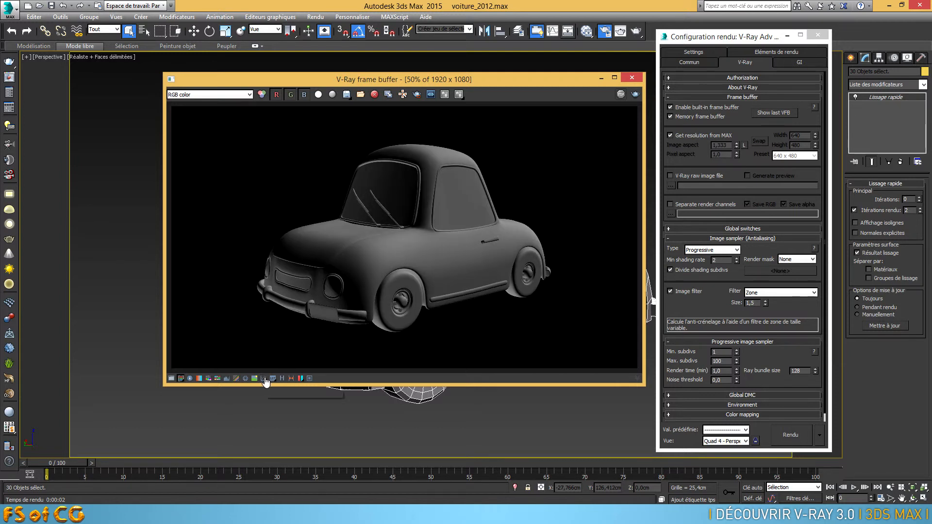
left_click(263, 379)
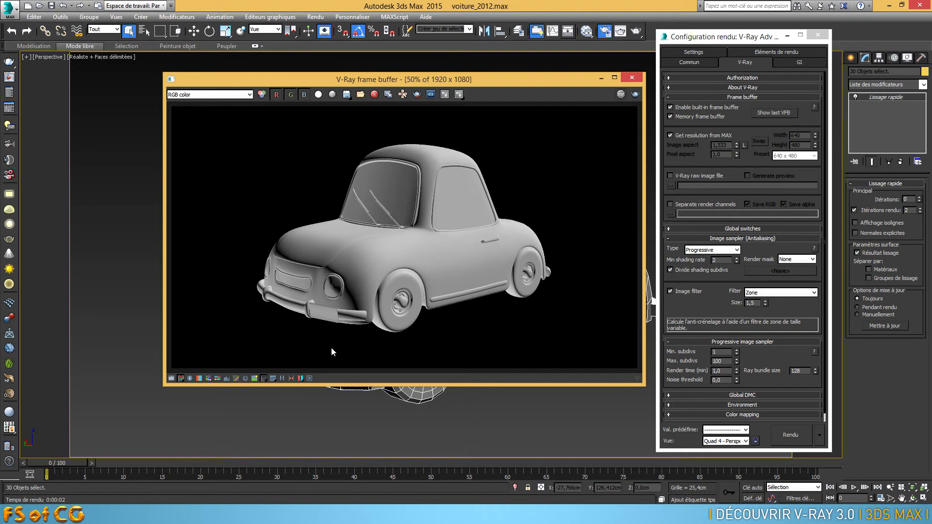
- Compare the standard render window side by side with the V-Ray frame buffer, and close the standard window
left_click(621, 31)
left_click_drag(407, 31, 382, 39)
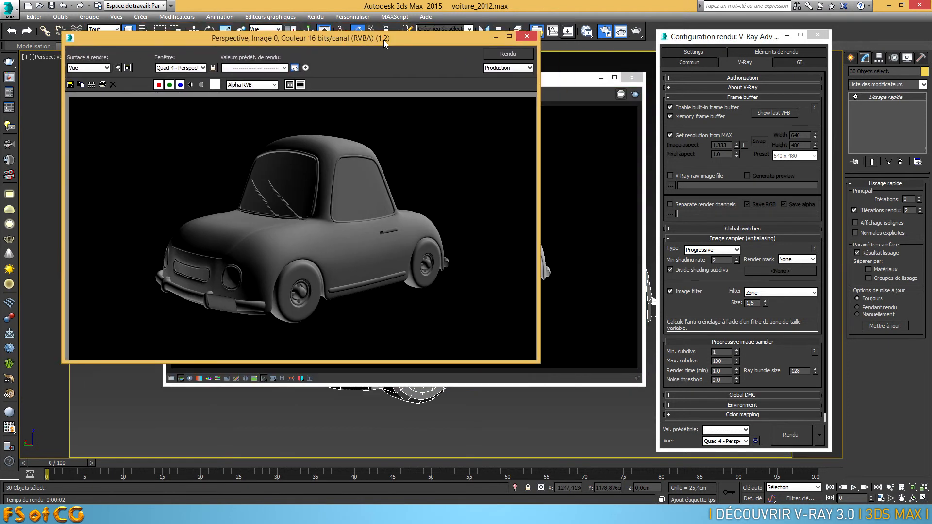
left_click_drag(578, 83, 860, 95)
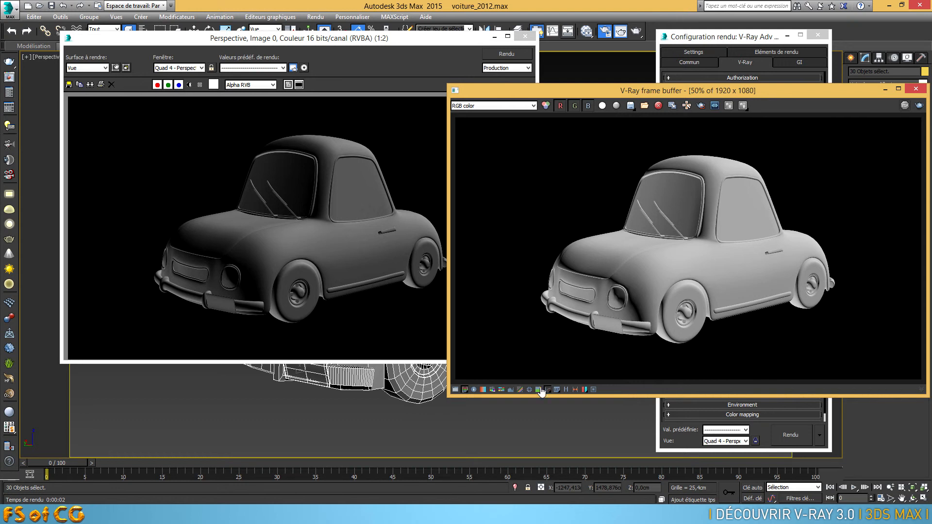
left_click(525, 37)
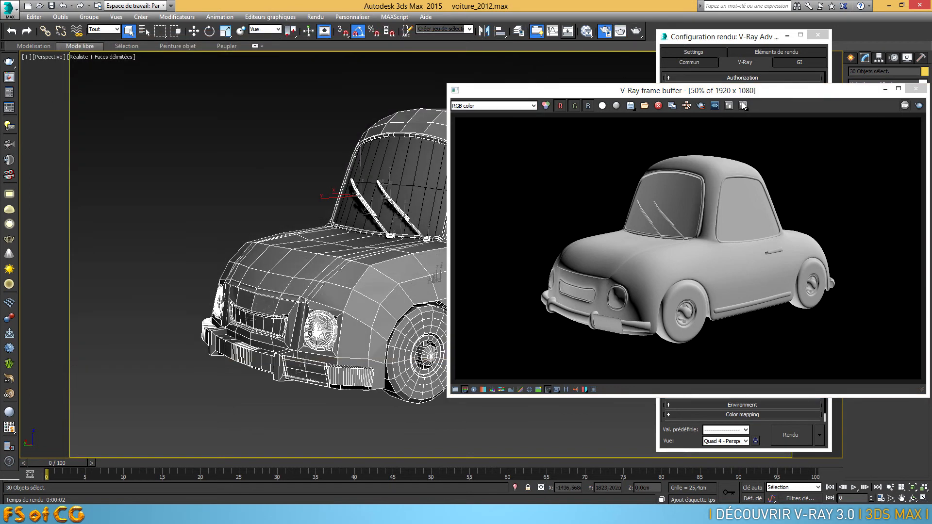
left_click_drag(779, 91, 490, 93)
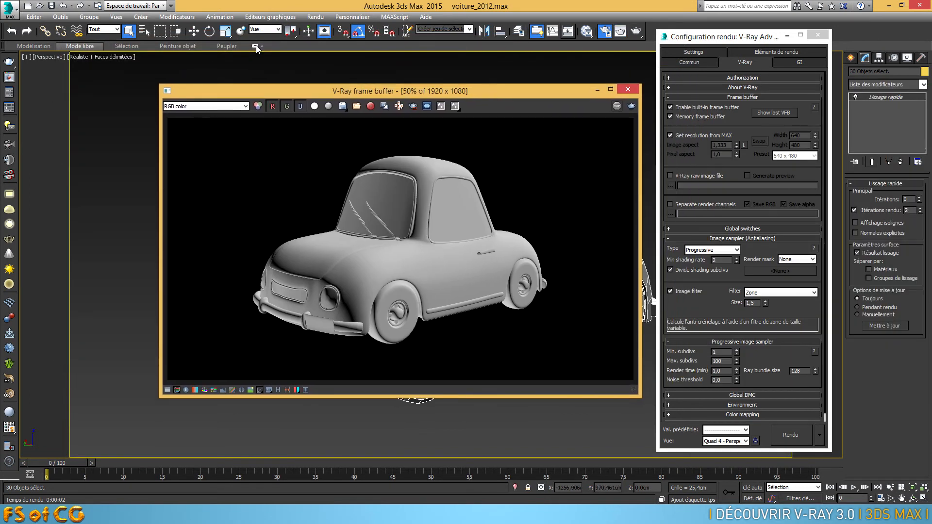
- Show the V-Ray frame buffer history and save the current car render to it twice
left_click(279, 391)
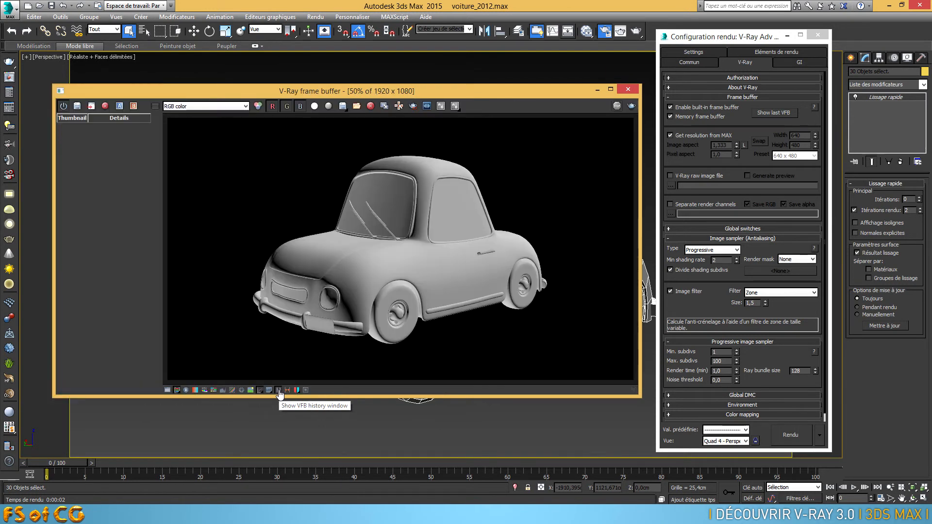
left_click_drag(253, 89, 342, 86)
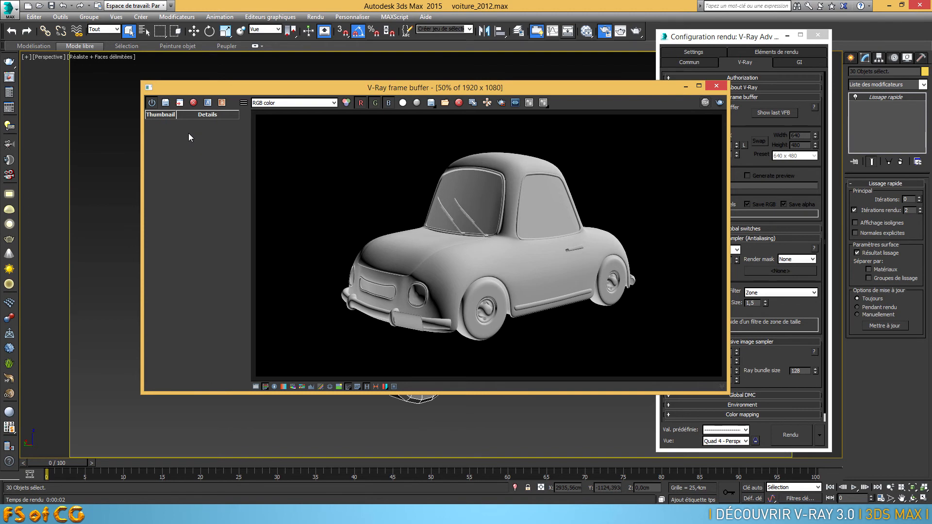
left_click(166, 103)
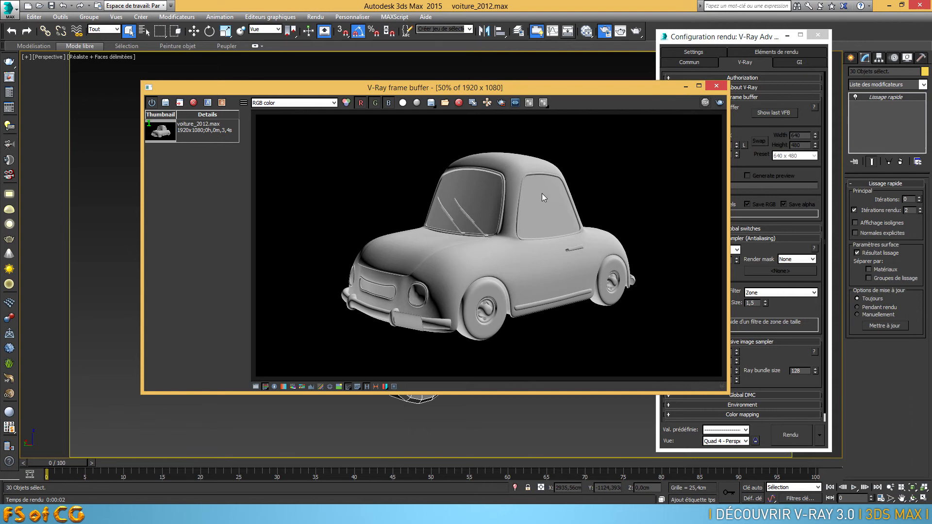
left_click(170, 105)
- Compare the two saved renders with the split line, setting the second history entry as A and the first as B
left_click(203, 132)
left_click(203, 152)
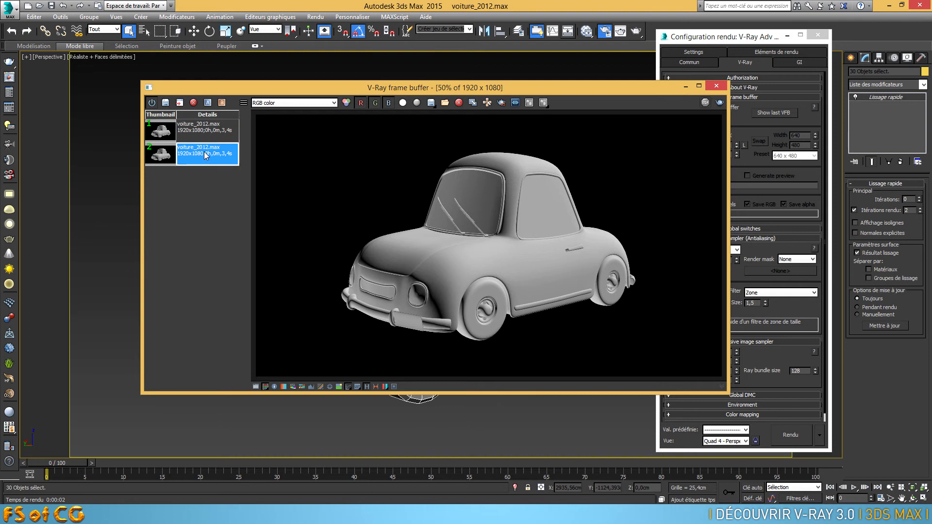
left_click(208, 106)
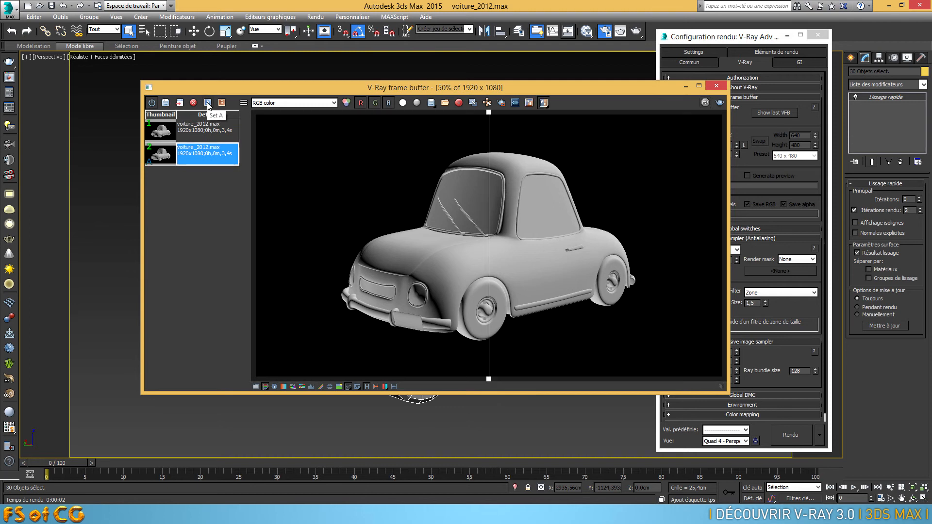
left_click(211, 124)
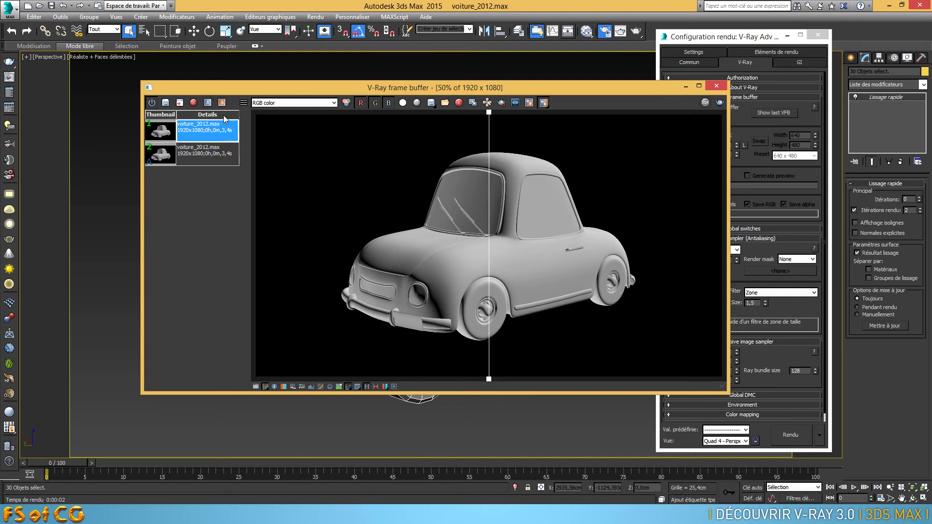
left_click(222, 102)
left_click(206, 154)
left_click(209, 132)
left_click_drag(489, 116, 497, 157)
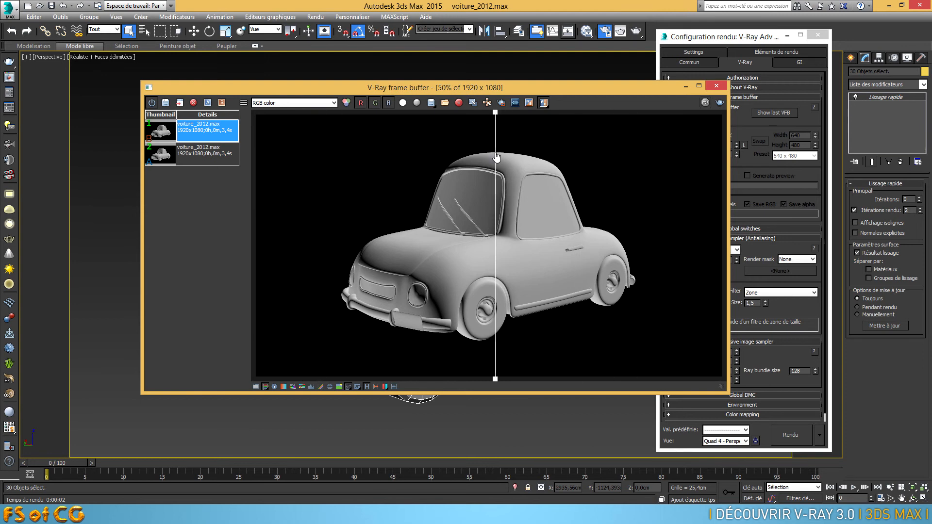
- Remove both saved renders from the frame buffer history and move the frame buffer window lower over the viewport
left_click(194, 102)
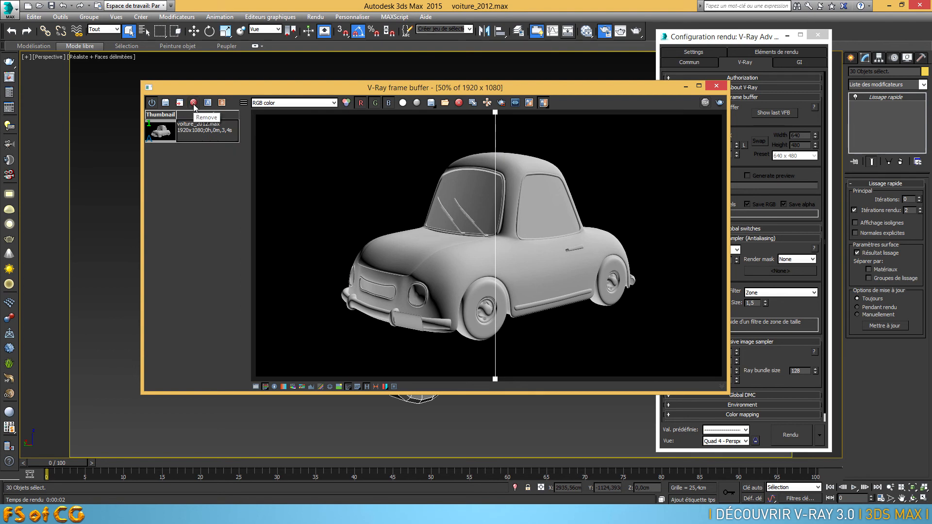
left_click(196, 132)
left_click(193, 103)
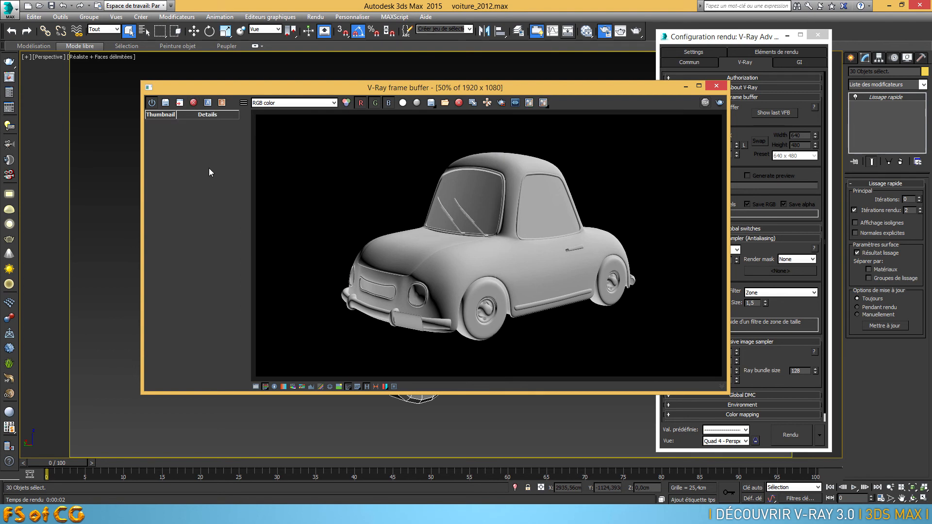
left_click_drag(603, 91, 616, 135)
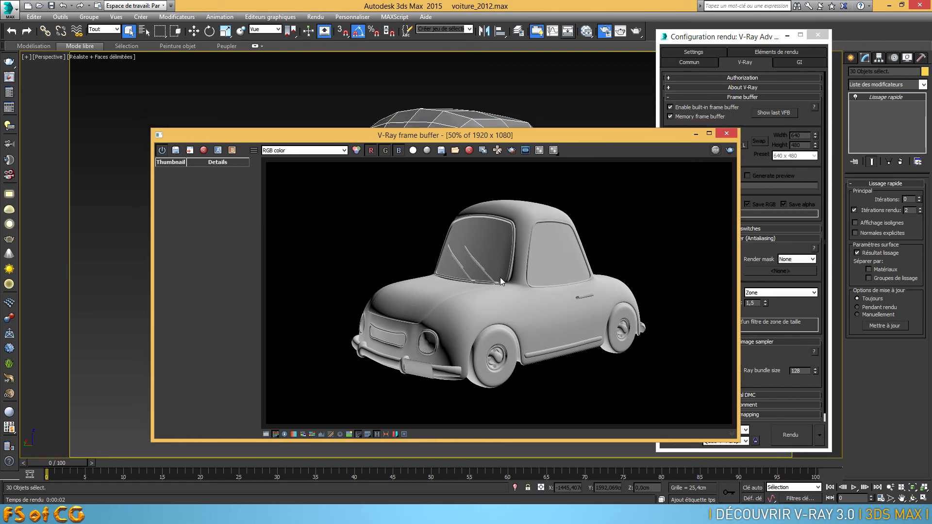